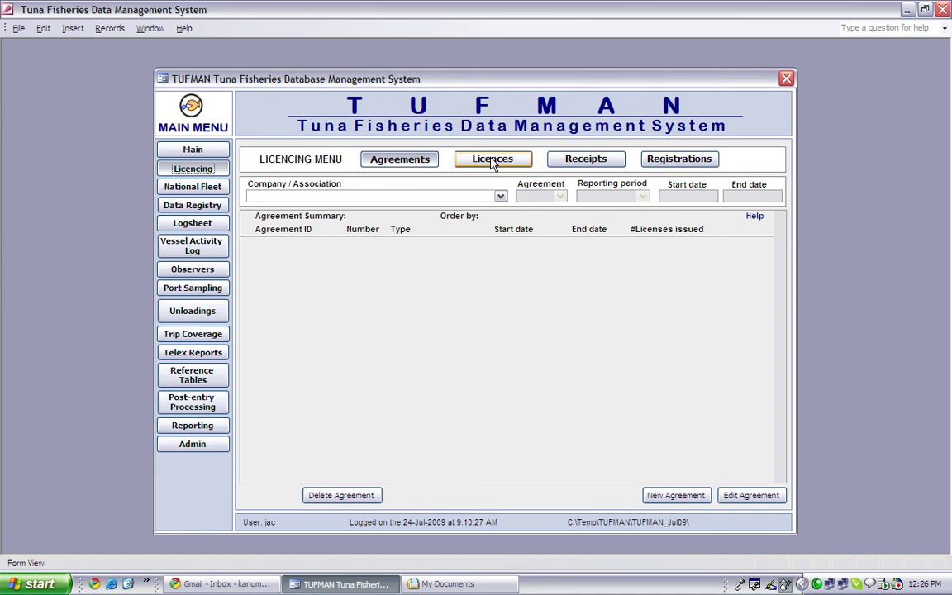
Display the licences for Kanumera International Tuna under agreement KIT003, reporting period 1.
click(492, 161)
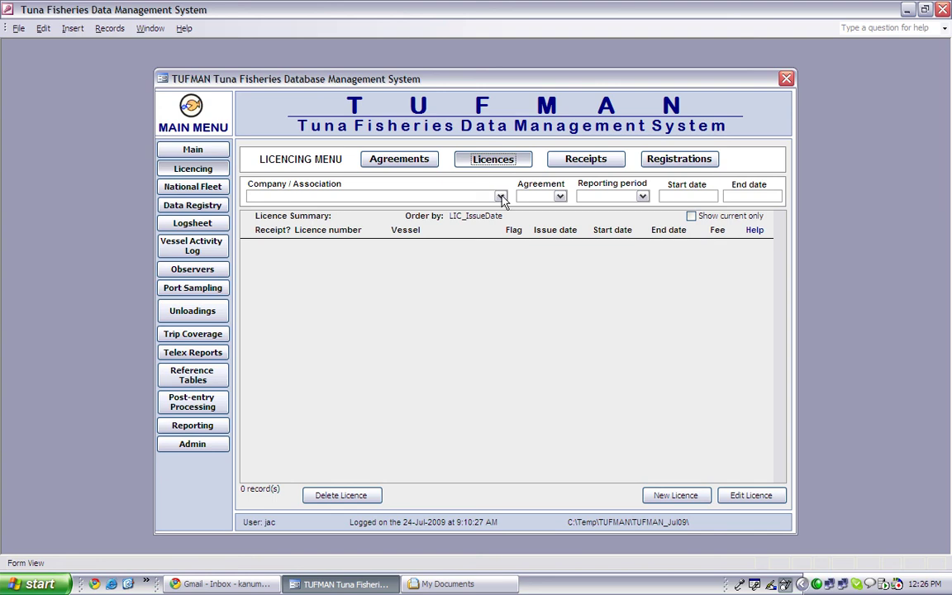
click(500, 198)
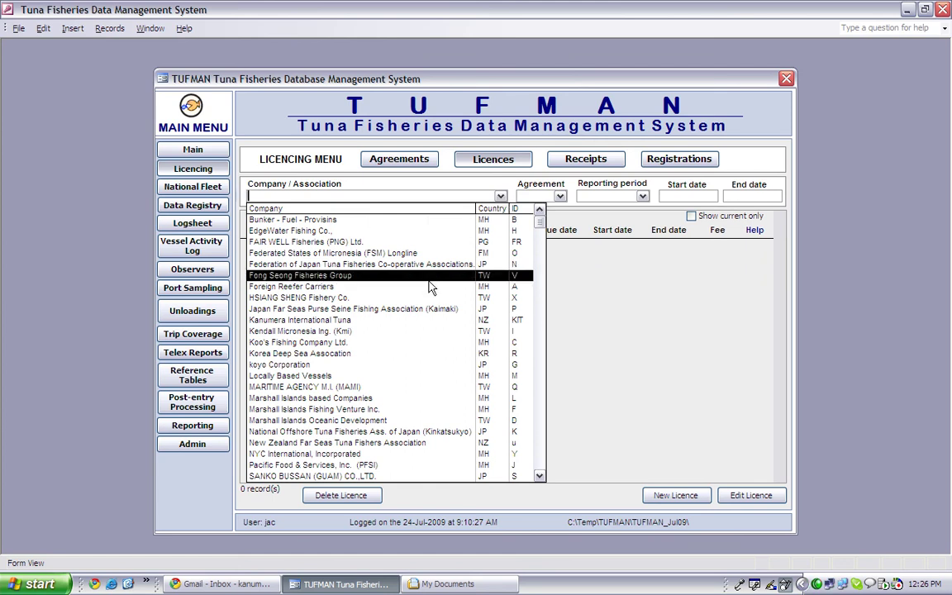
click(375, 322)
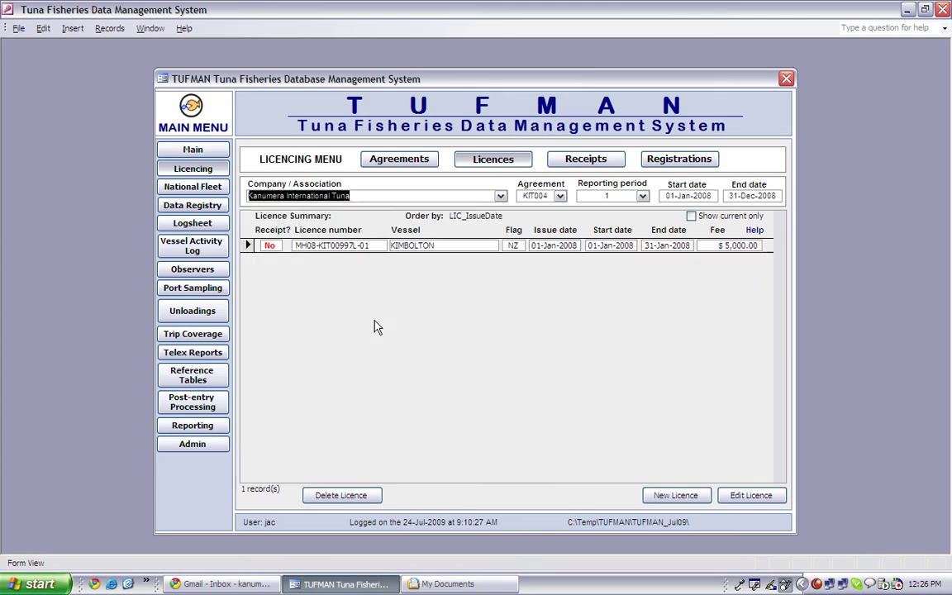
click(560, 197)
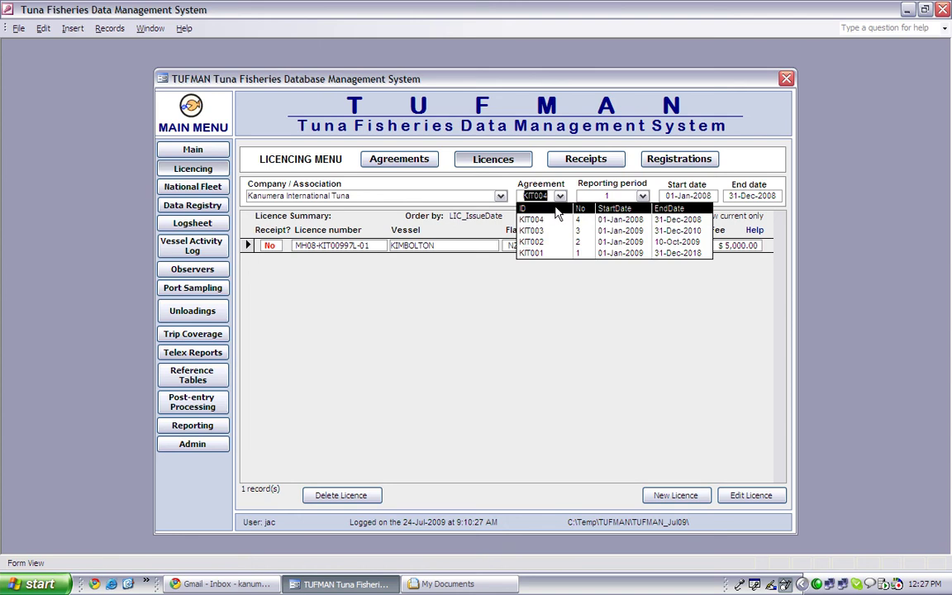
click(546, 231)
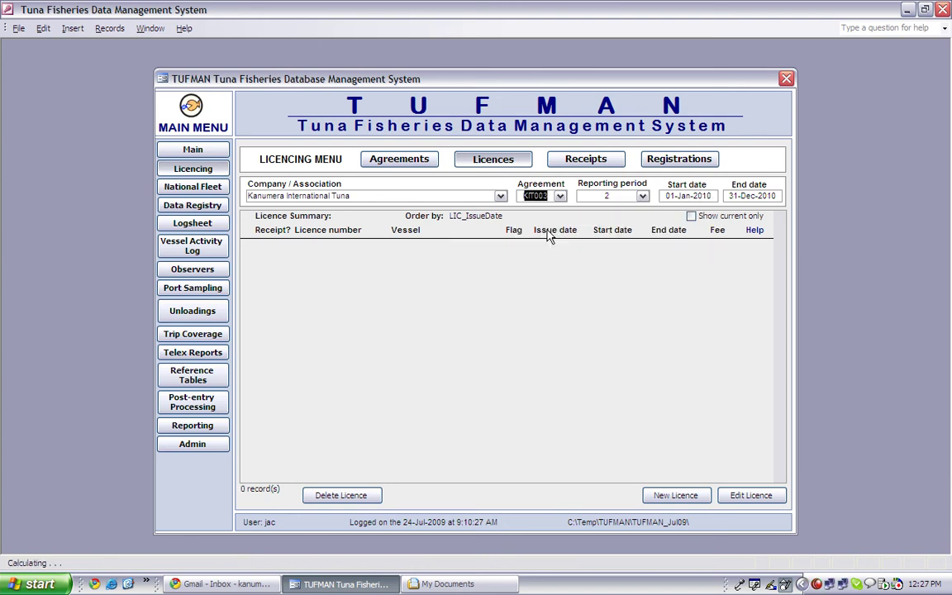
click(642, 196)
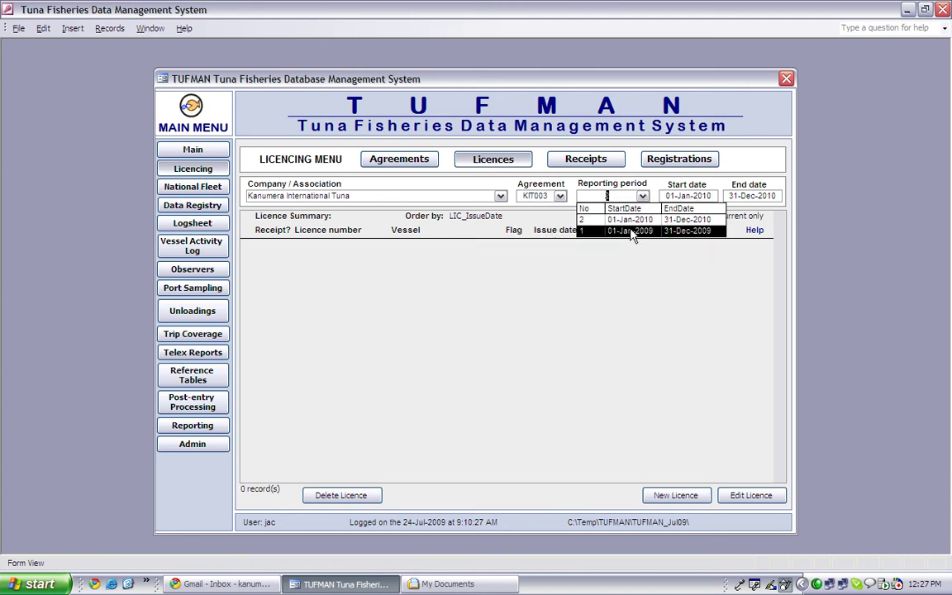
click(633, 232)
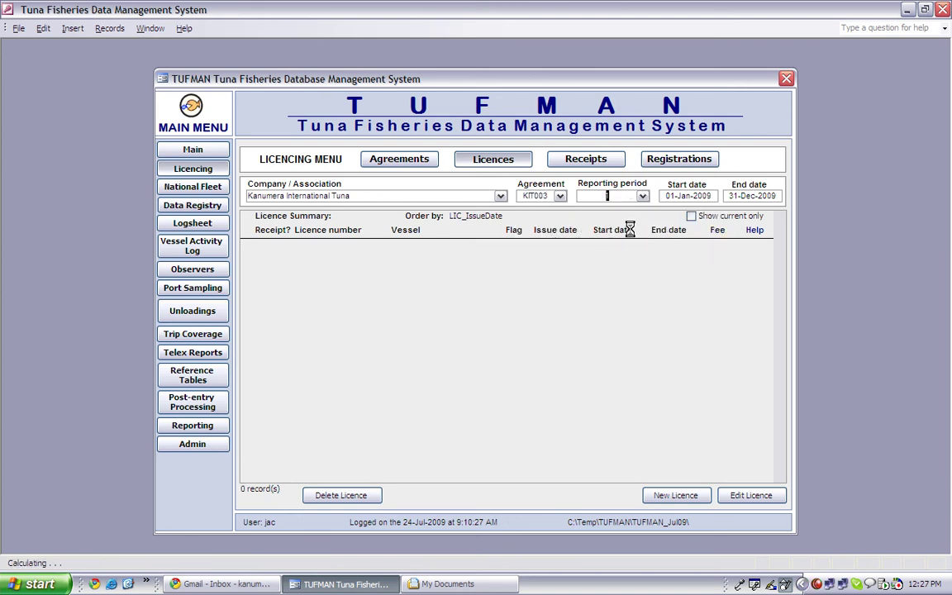
Start a new licence for the vessel KIMBOLTON and review its vessel details without changing them.
click(673, 495)
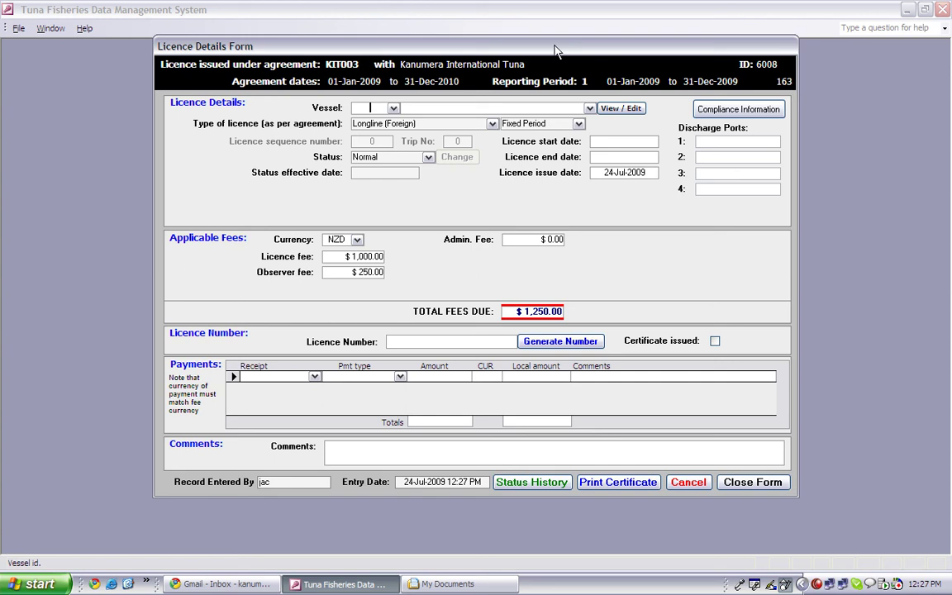
click(393, 108)
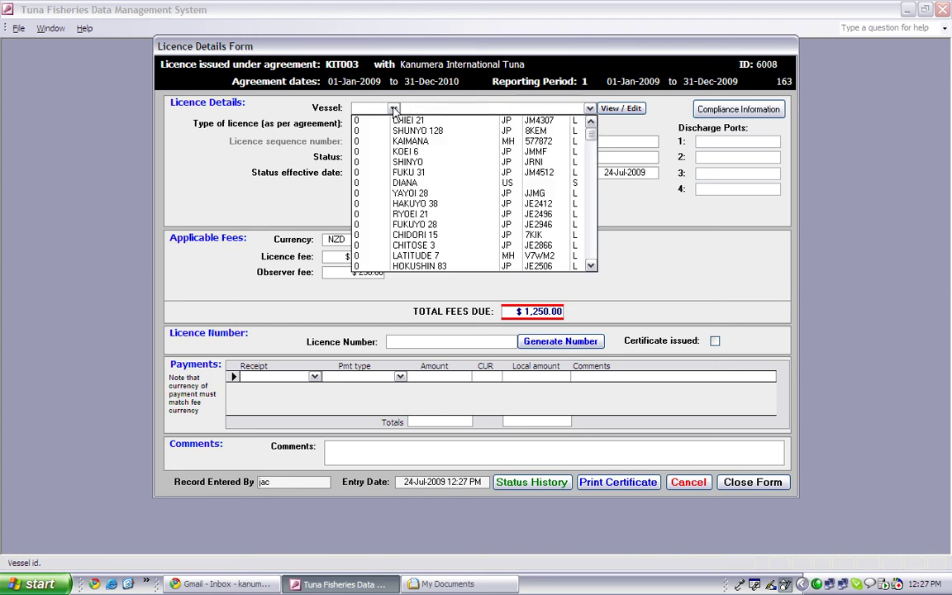
click(394, 108)
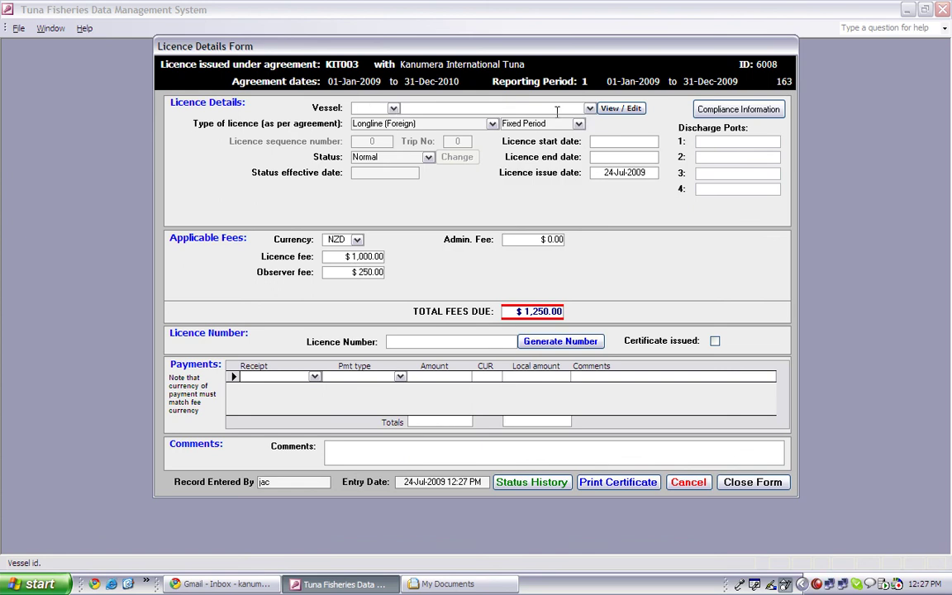
click(590, 109)
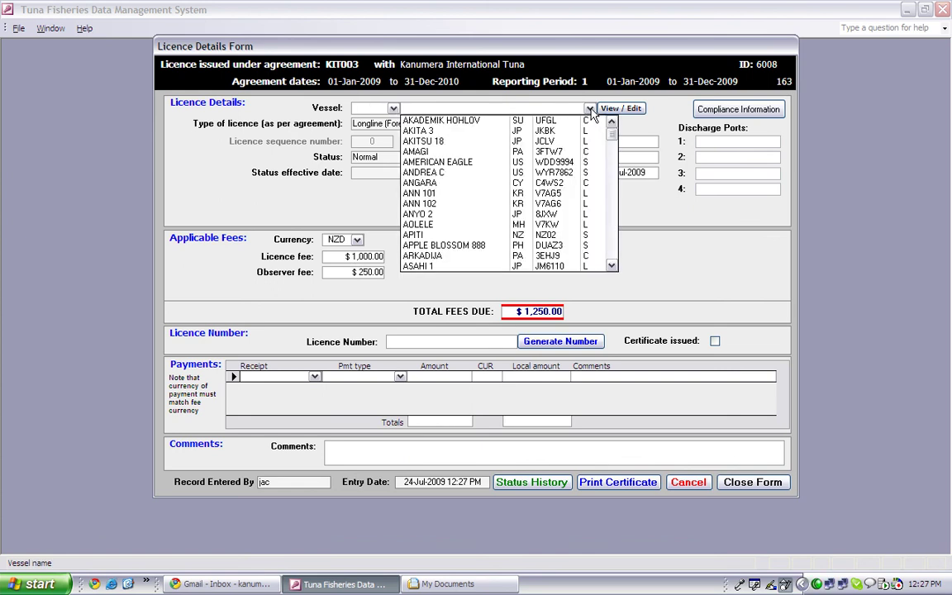
text(kimbOLTON)
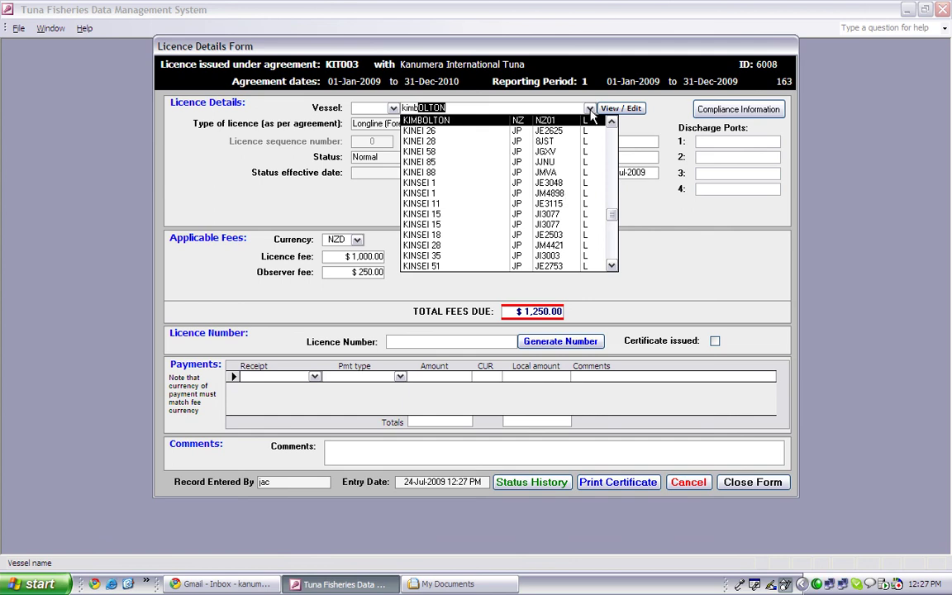
key(Return)
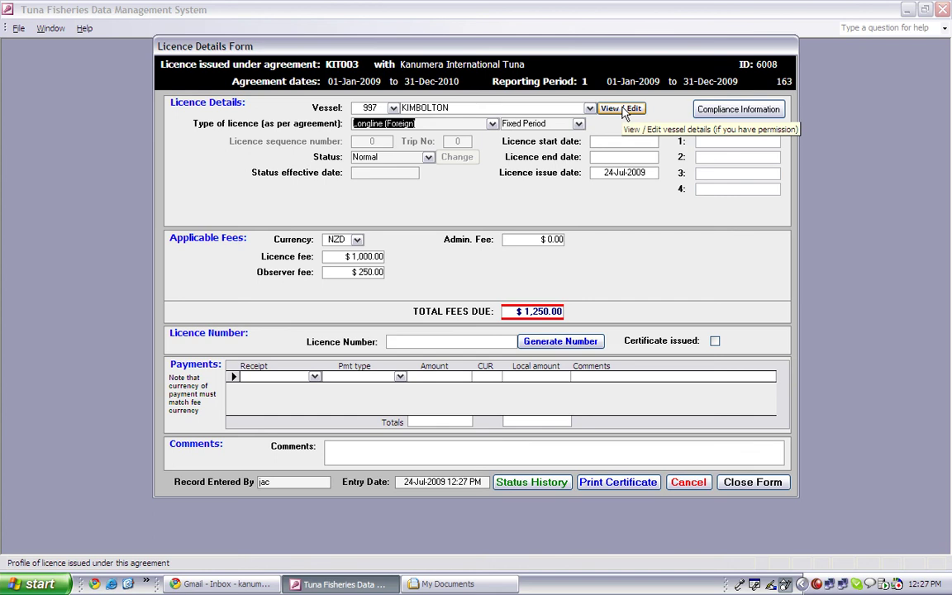
click(624, 109)
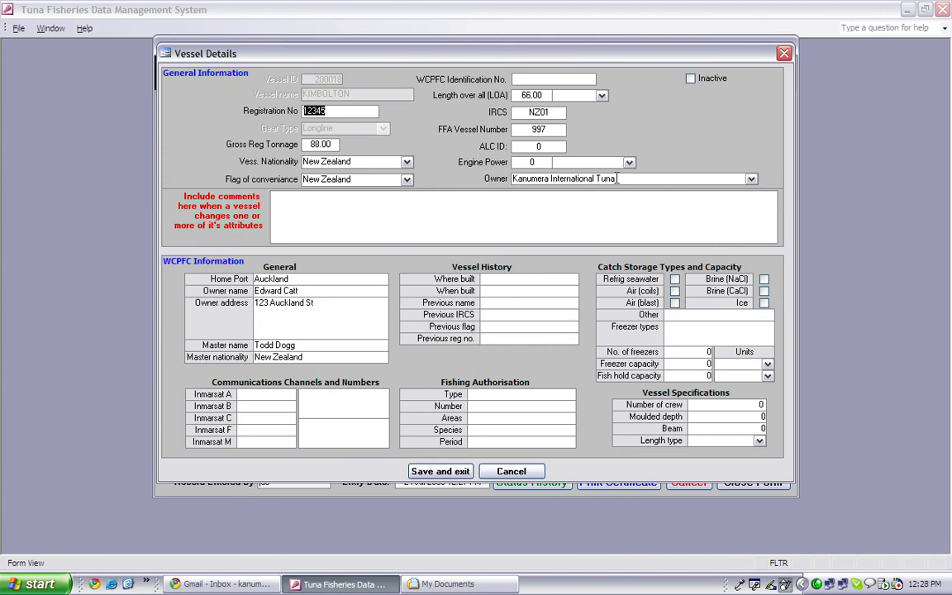
click(512, 470)
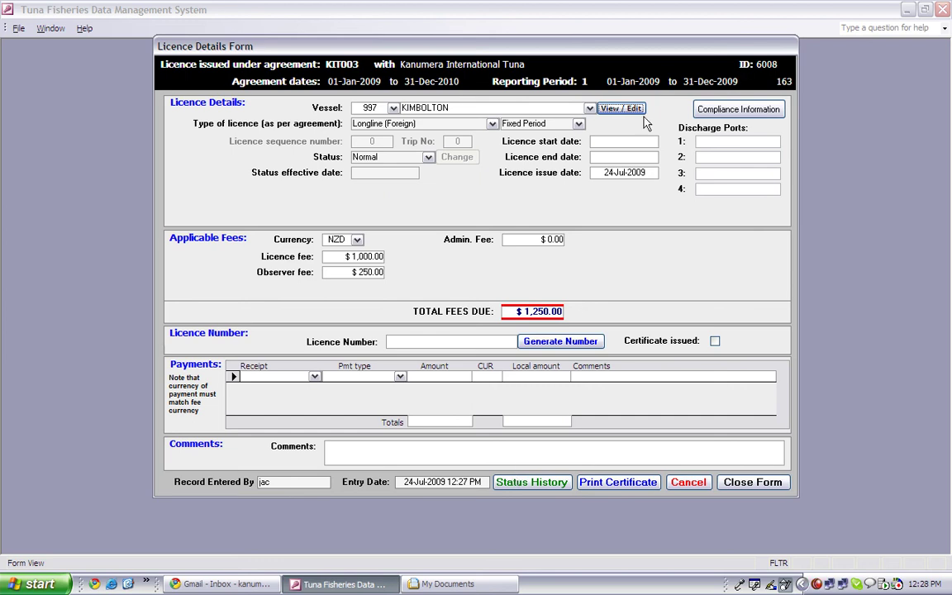
Set the licence start date to 1 Jan 2009 and the end date to 31 Dec 2009.
click(622, 142)
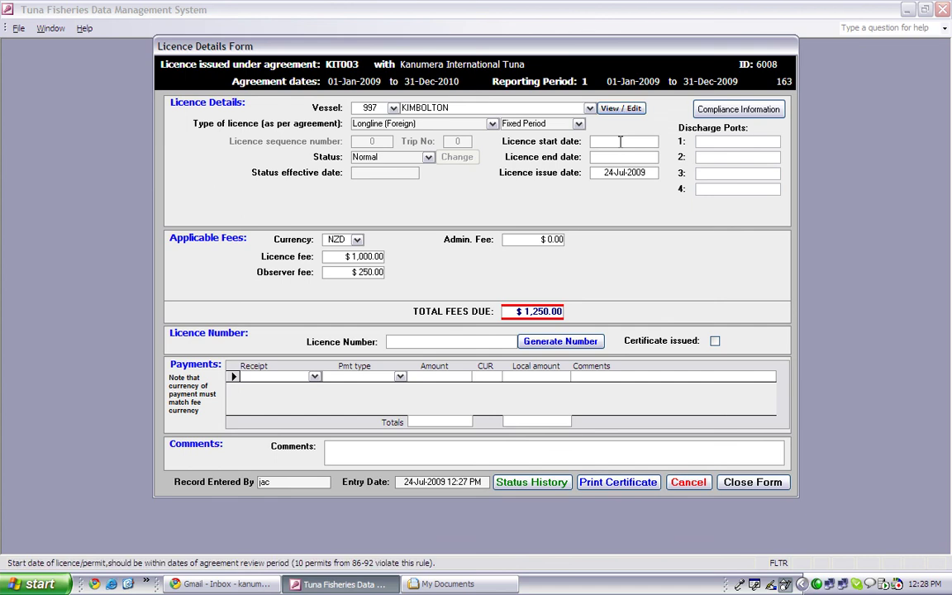
text(1 Jan 2009)
key(Tab)
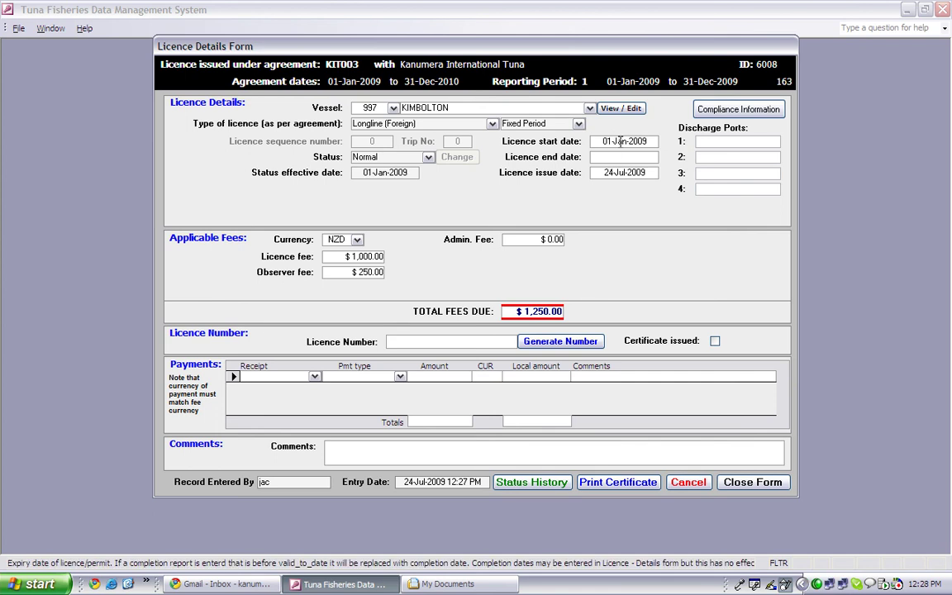
text(31 dec 2009)
key(Tab)
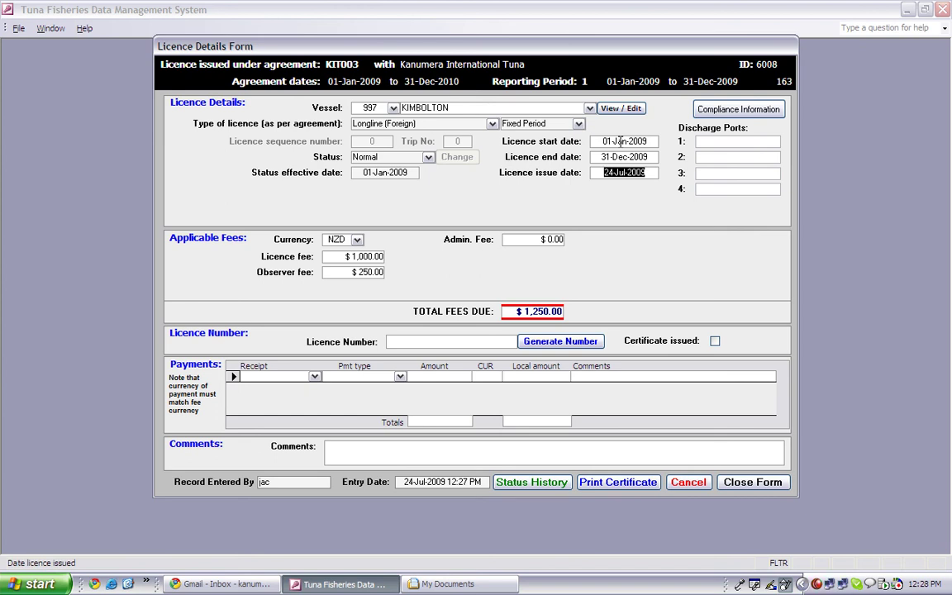
Enter Majuro as the first discharge port and generate the licence number.
click(735, 141)
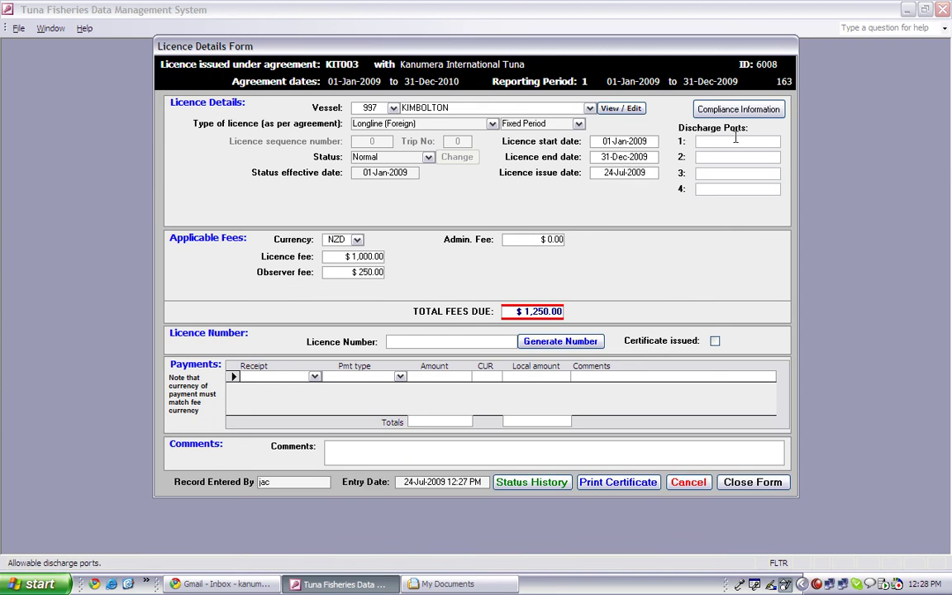
text(Majuro)
key(Tab)
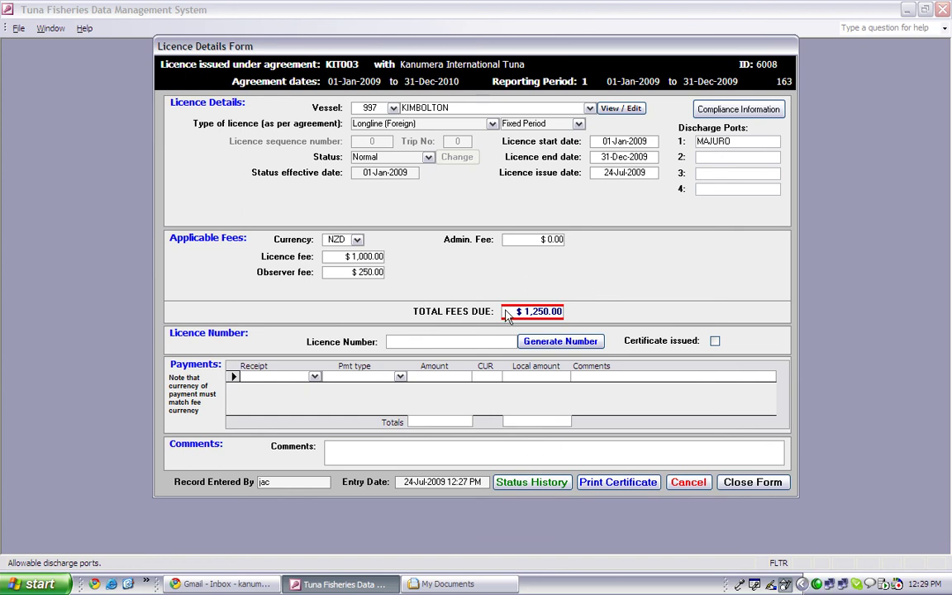
click(569, 342)
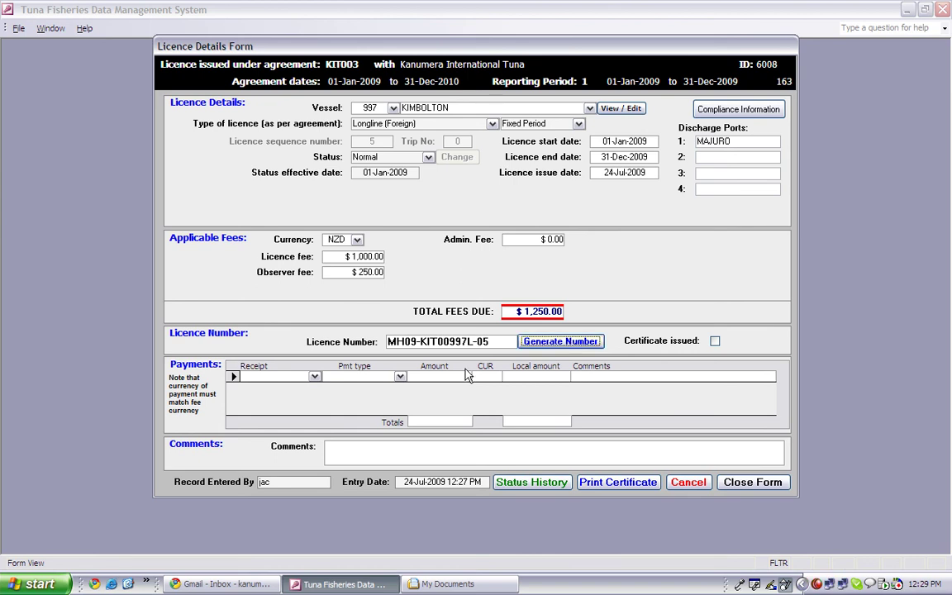
Accept the difference between fees due and paid, and record a Licence Fee payment of 1000 against the Kimbolton receipt.
click(302, 378)
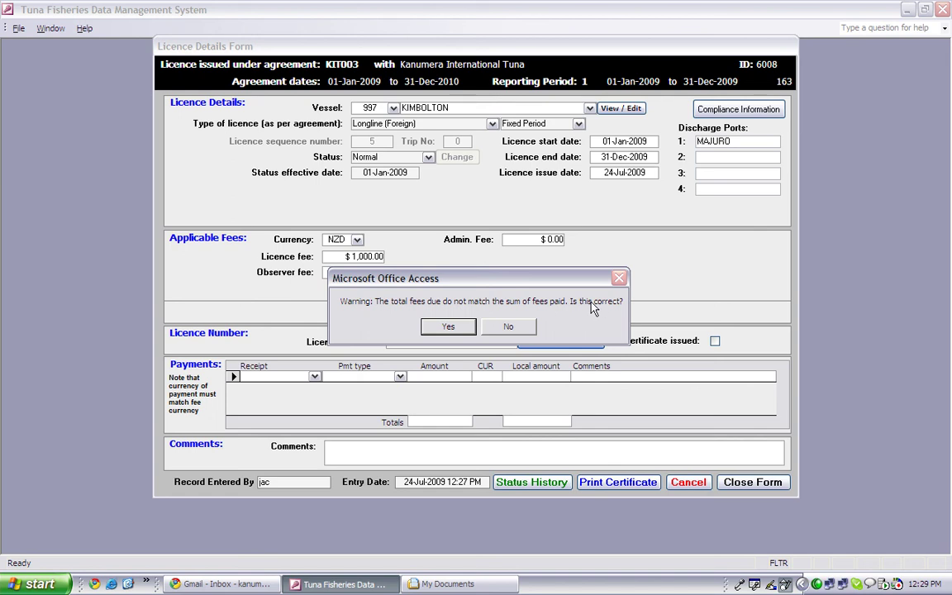
click(446, 327)
click(446, 328)
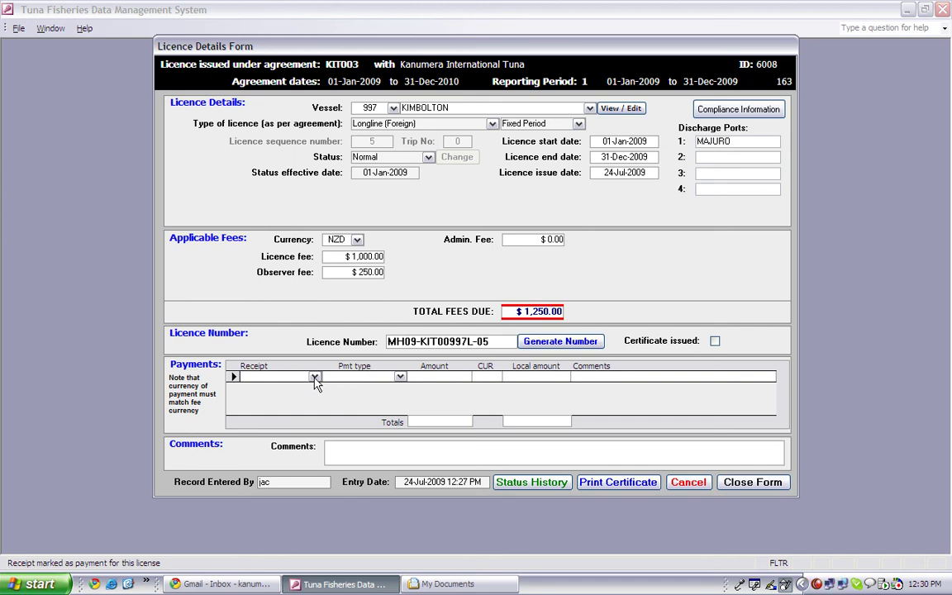
click(315, 378)
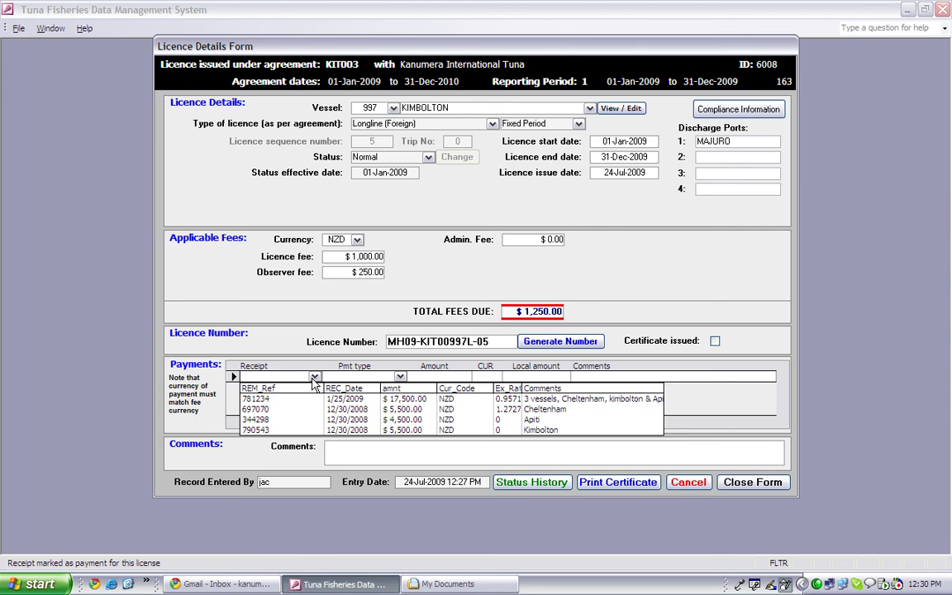
click(305, 431)
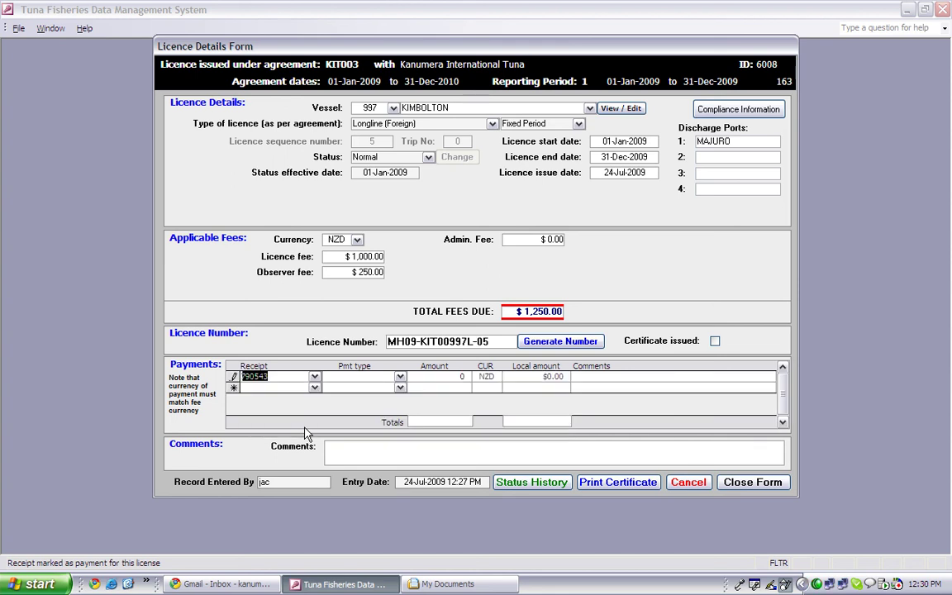
click(400, 378)
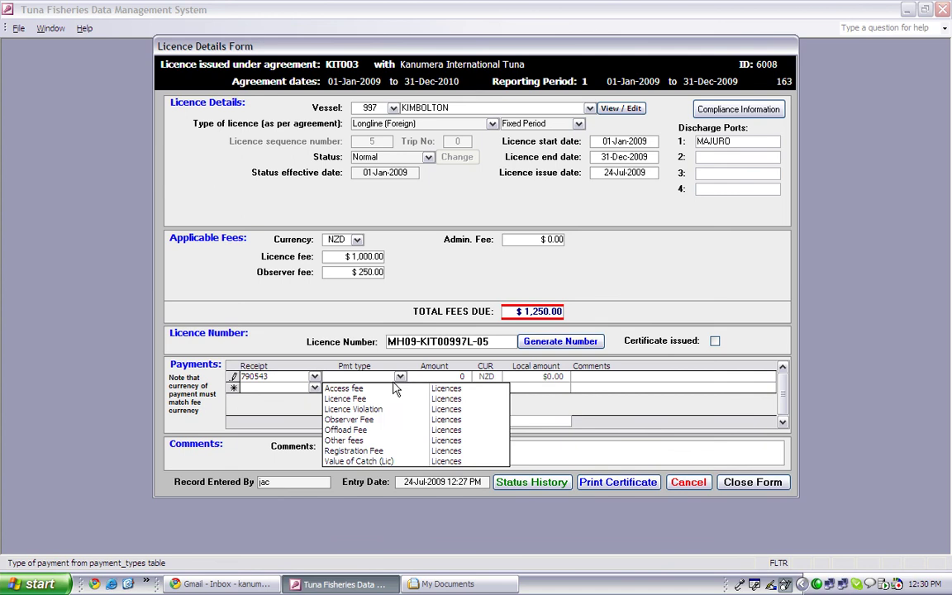
click(385, 399)
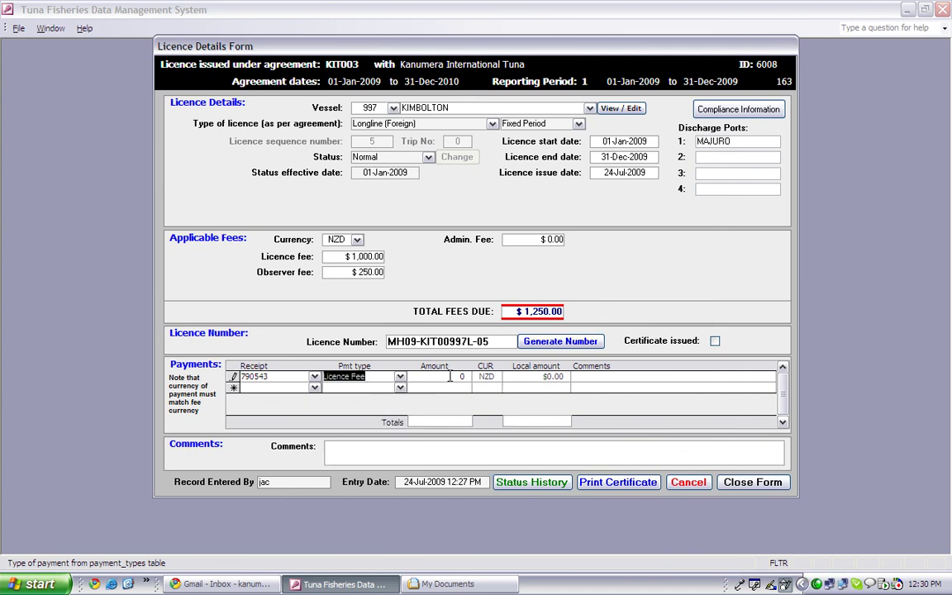
key(Tab)
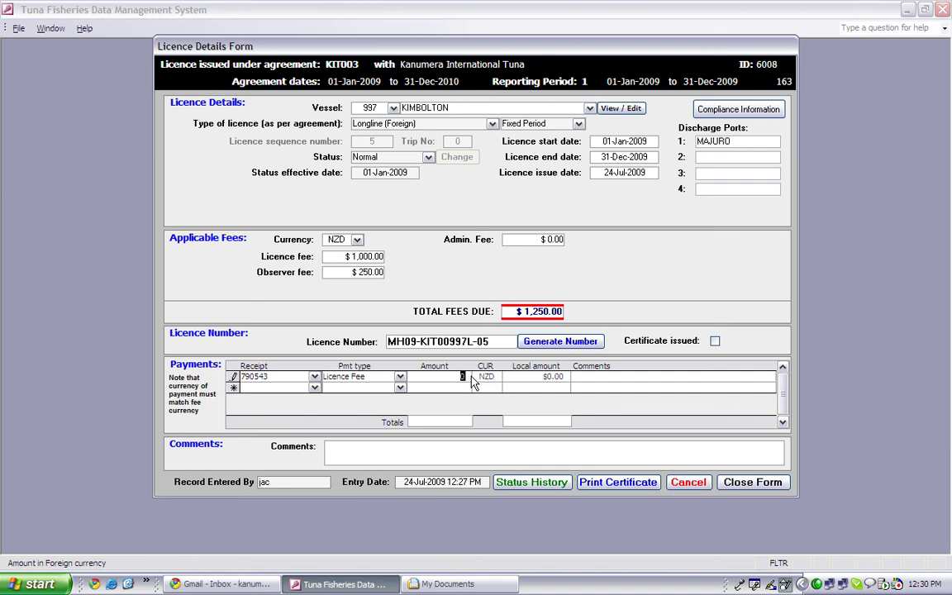
text(1000)
key(Tab)
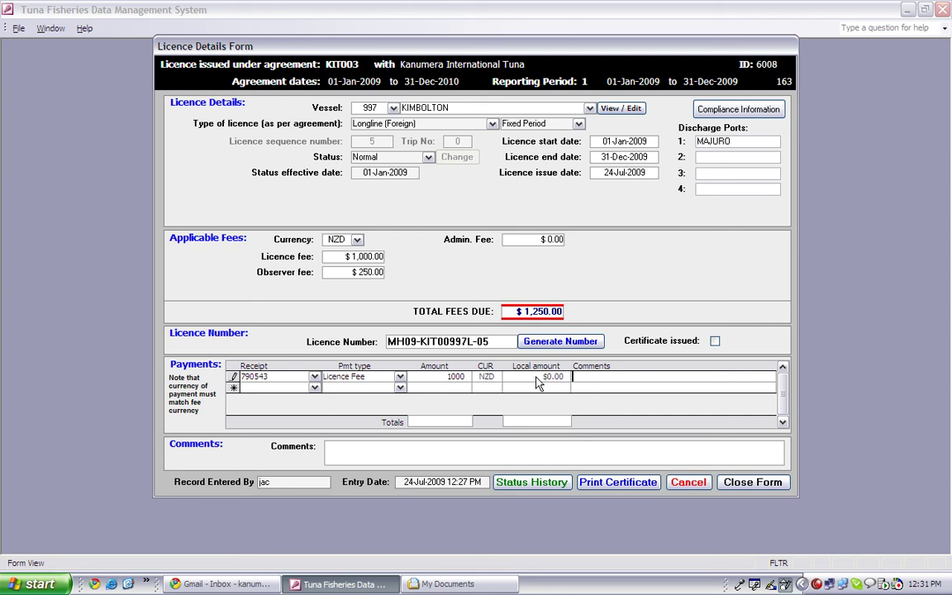
key(Tab)
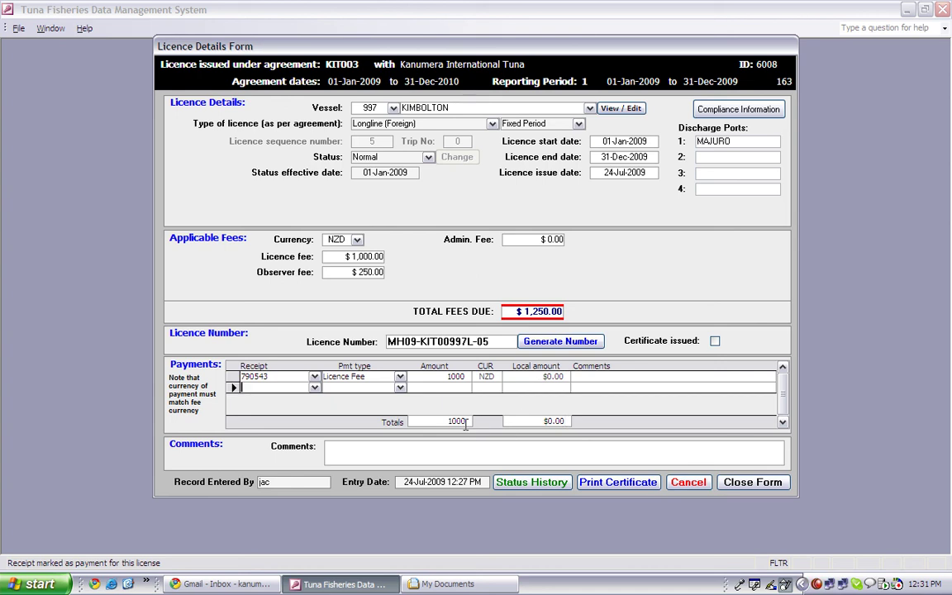
Add a second payment line against the Kimbolton receipt, with payment type Observer Fee and amount 250.
click(314, 389)
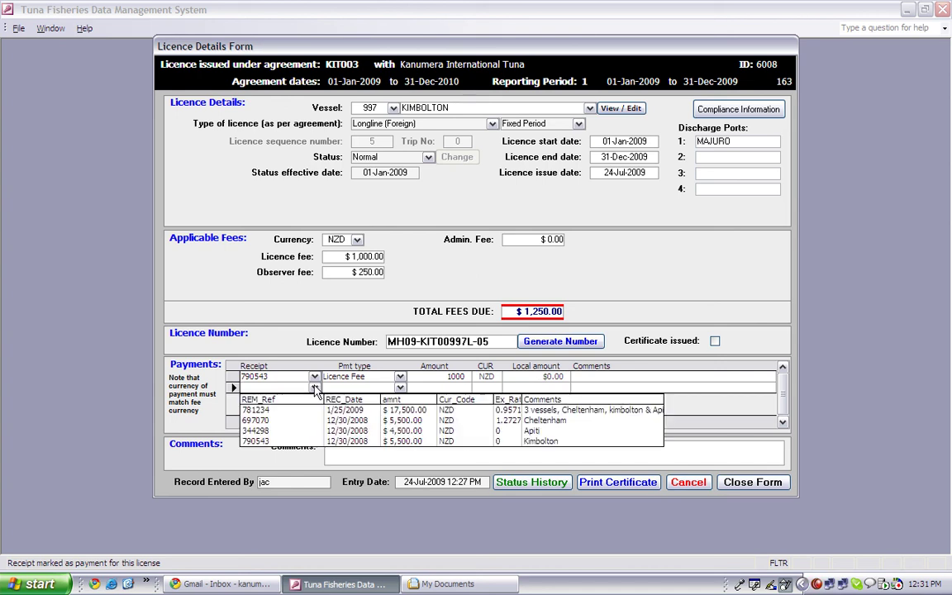
click(301, 442)
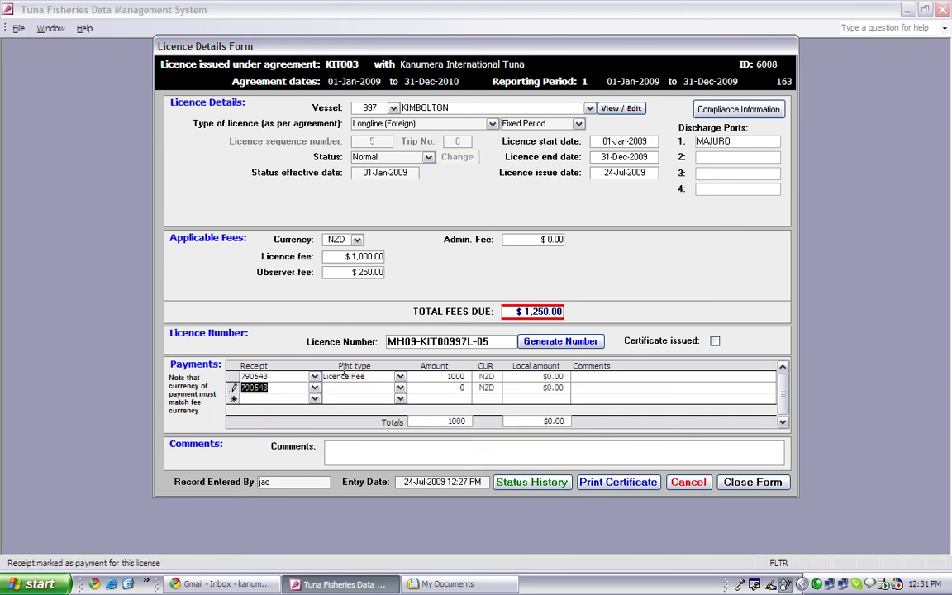
click(400, 387)
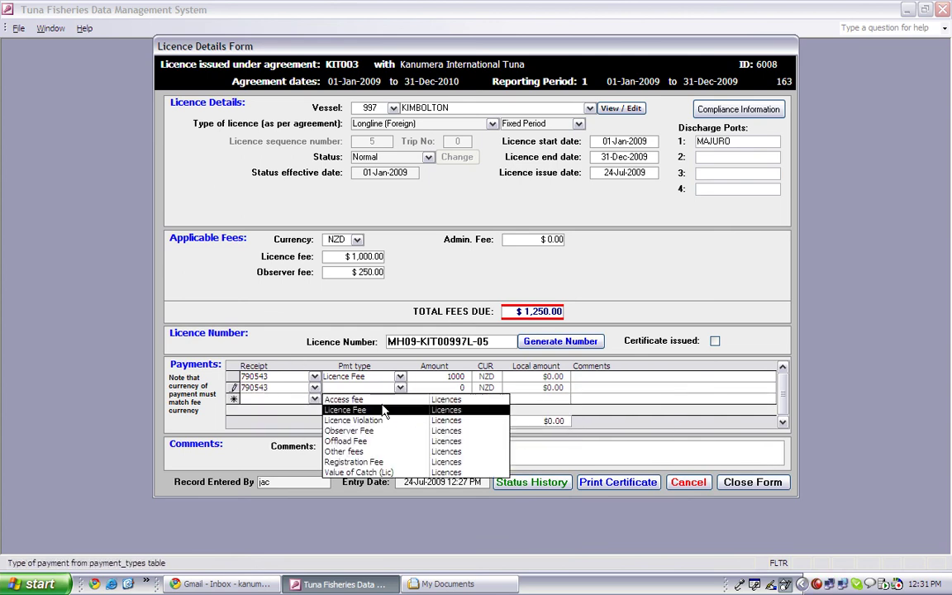
click(351, 430)
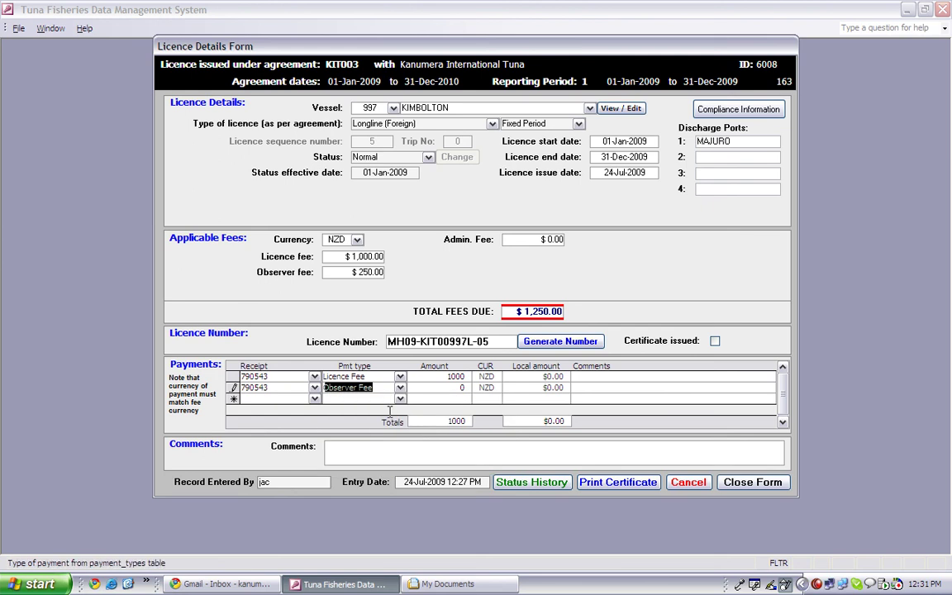
click(453, 387)
text(250)
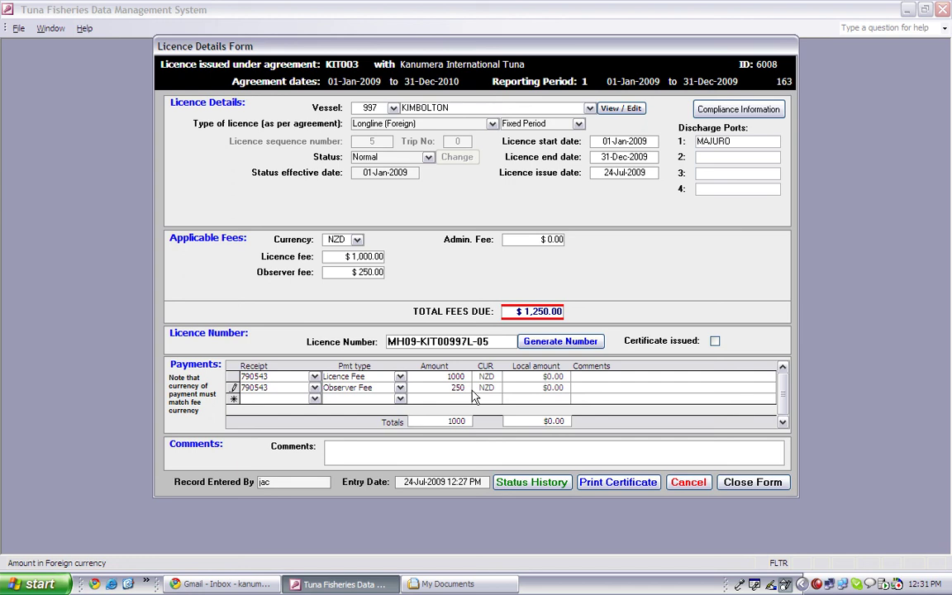
Complete the Observer Fee payment line with no line comment and go to the licence's comments field.
key(Tab)
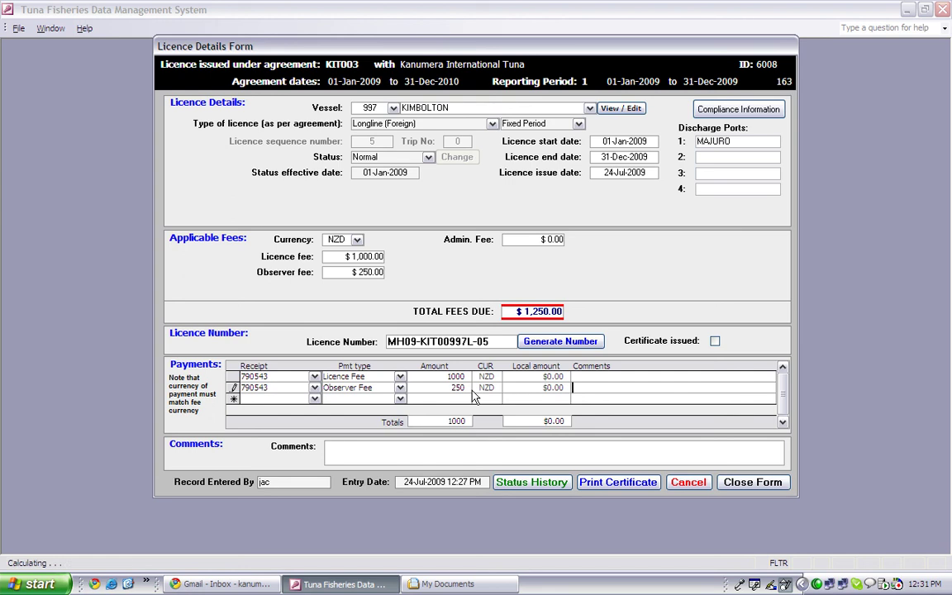
key(Tab)
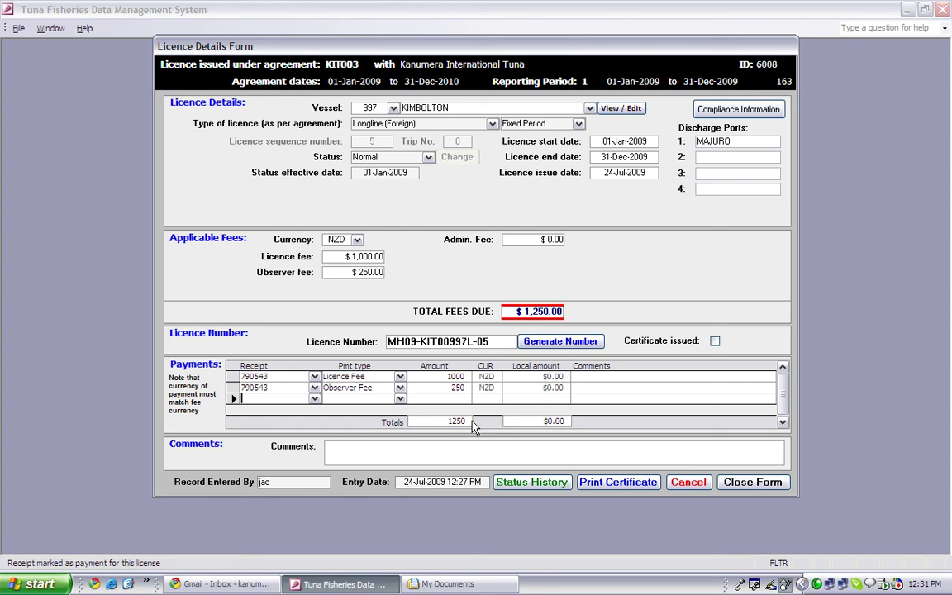
click(421, 448)
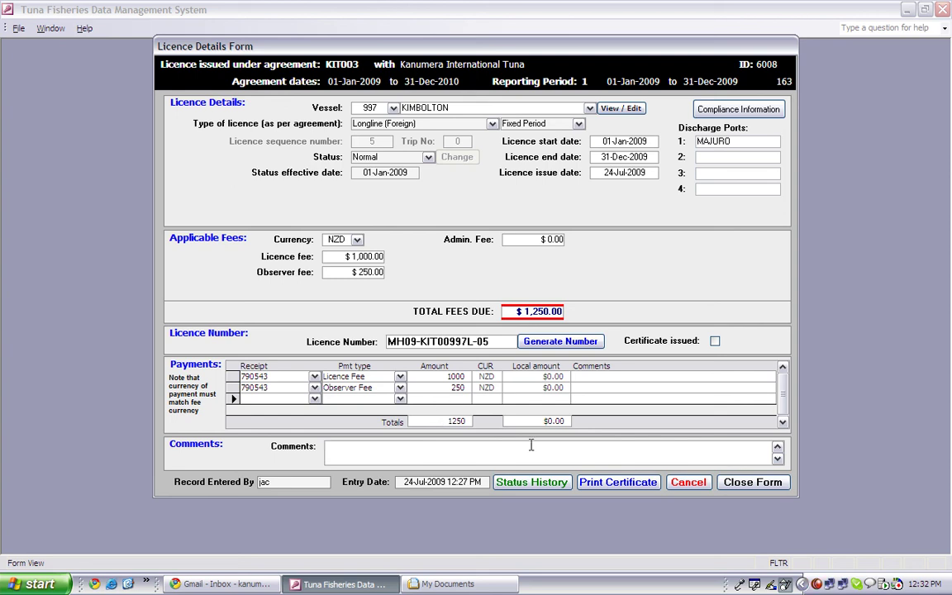
Generate the KIMBOLTON licence certificate, review its contents in Word, and close it without saving changes.
click(614, 486)
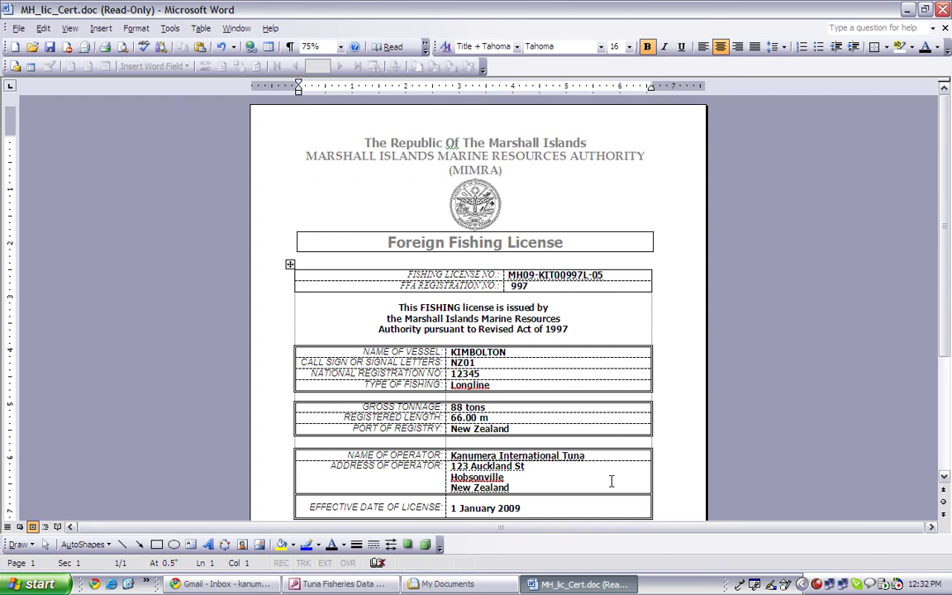
drag(945, 303, 945, 373)
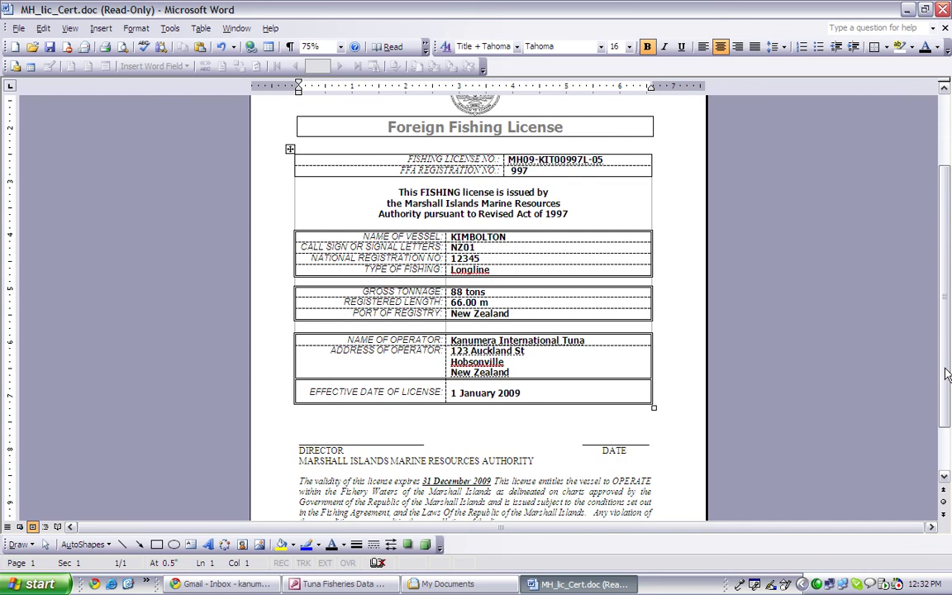
click(944, 10)
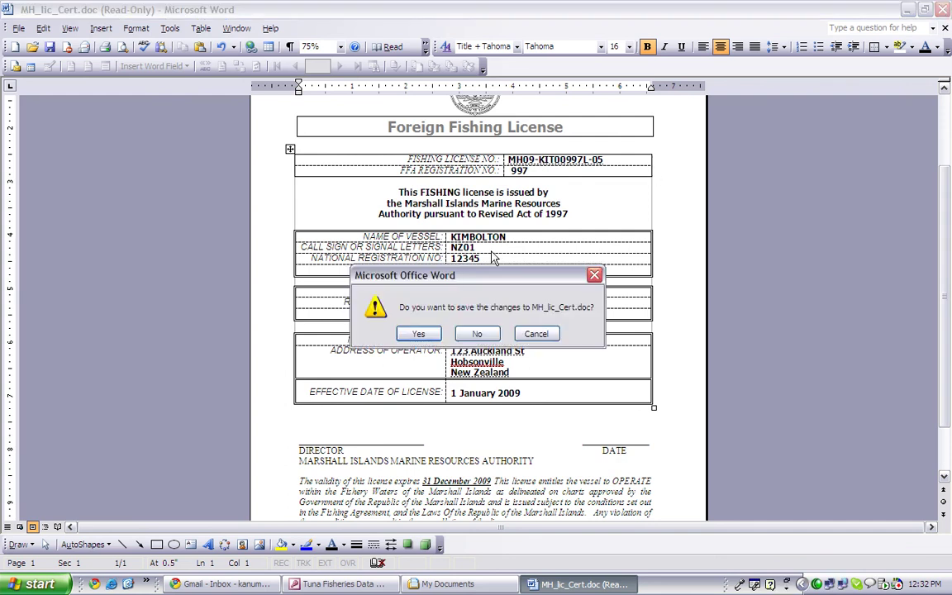
click(478, 333)
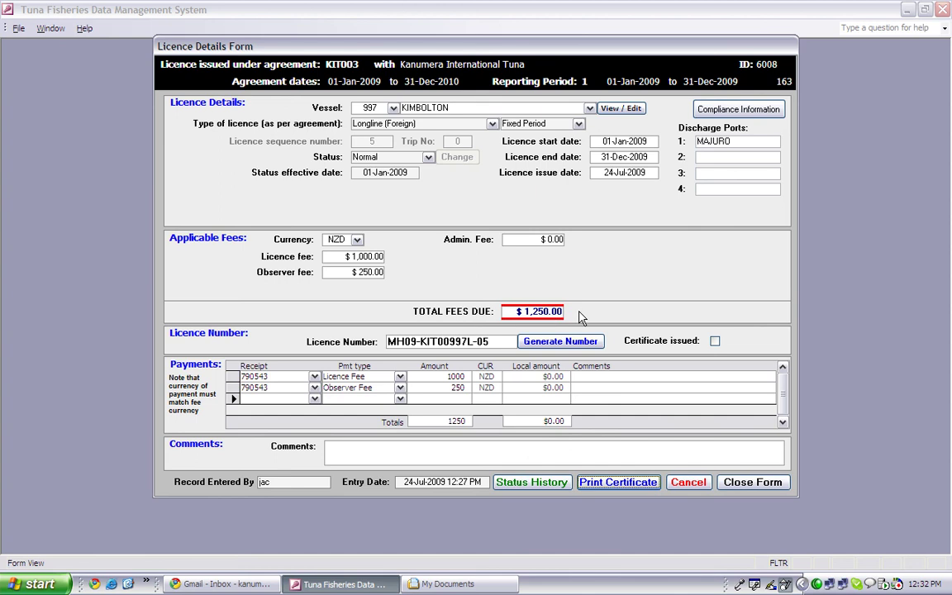
Mark the licence's certificate as issued, and save and close the licence record.
click(715, 342)
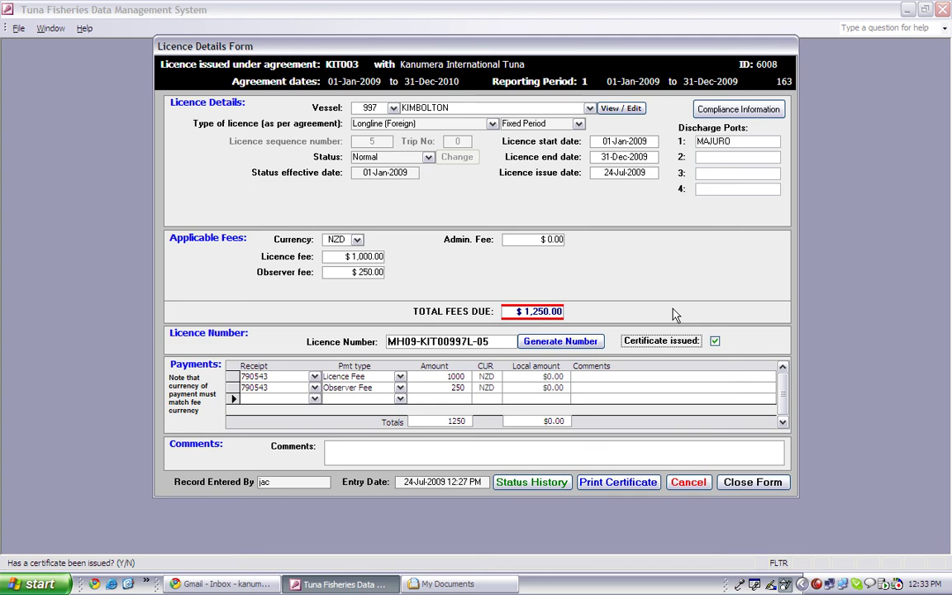
click(751, 482)
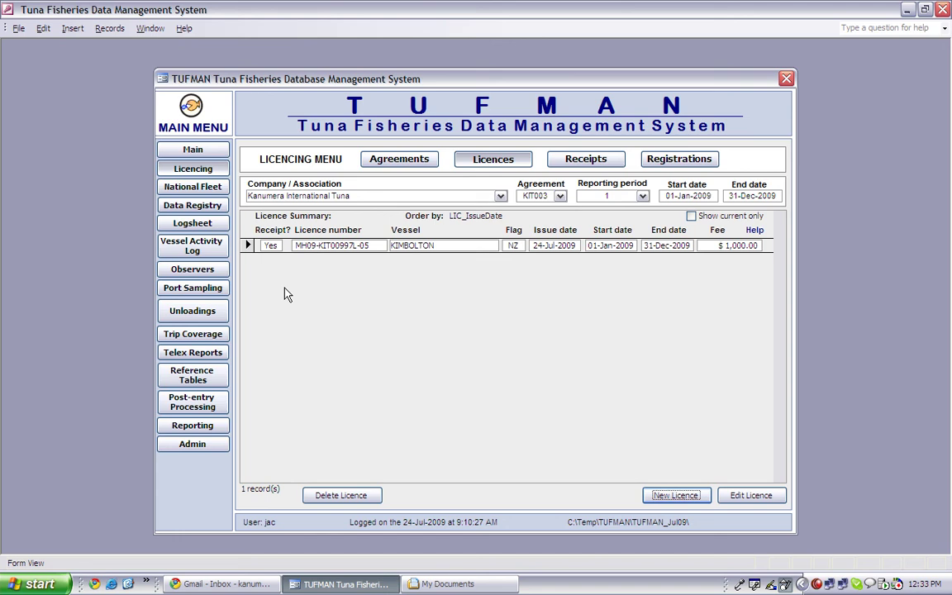
Reopen the KIMBOLTON licence for editing and choose Suspended as its new status.
click(248, 246)
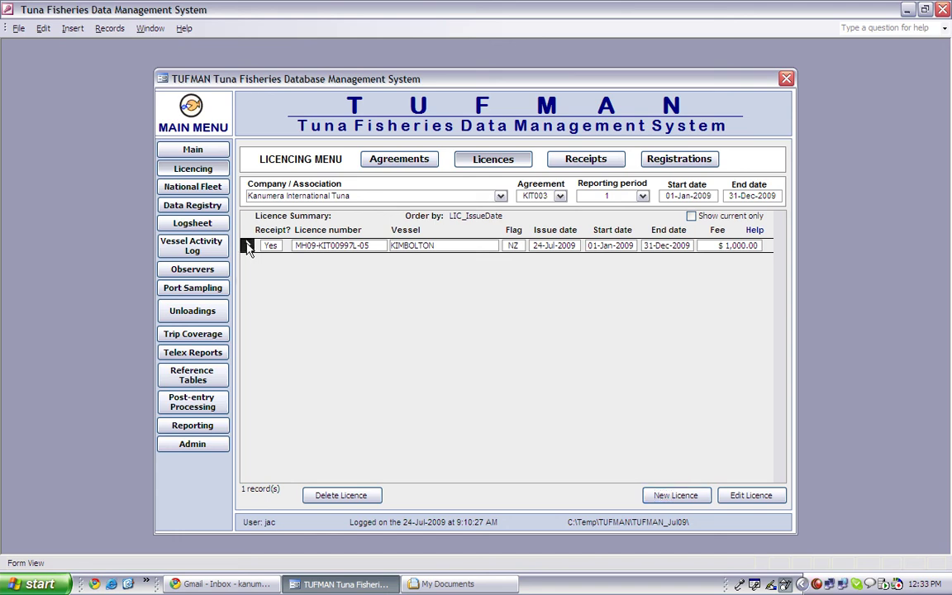
click(748, 496)
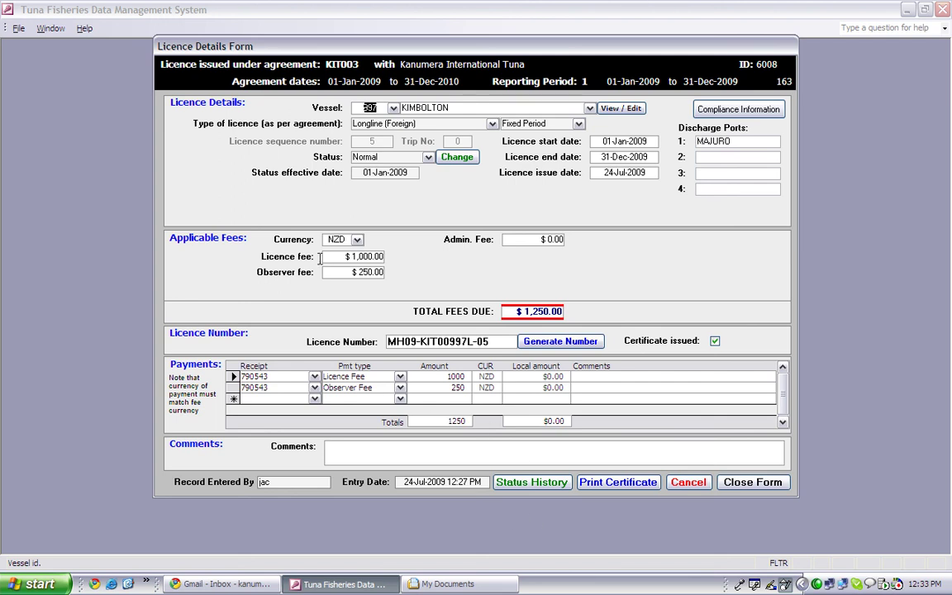
click(457, 158)
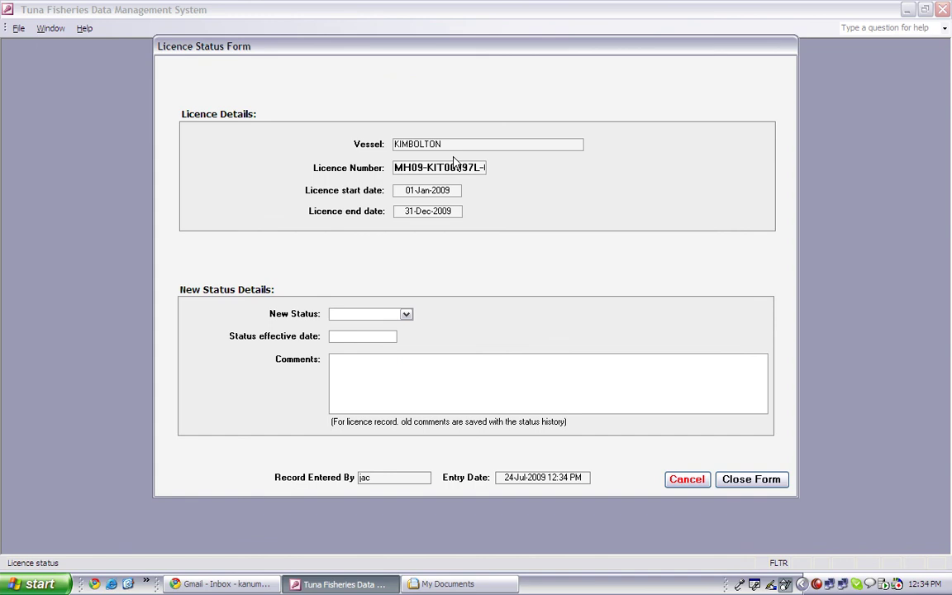
click(406, 316)
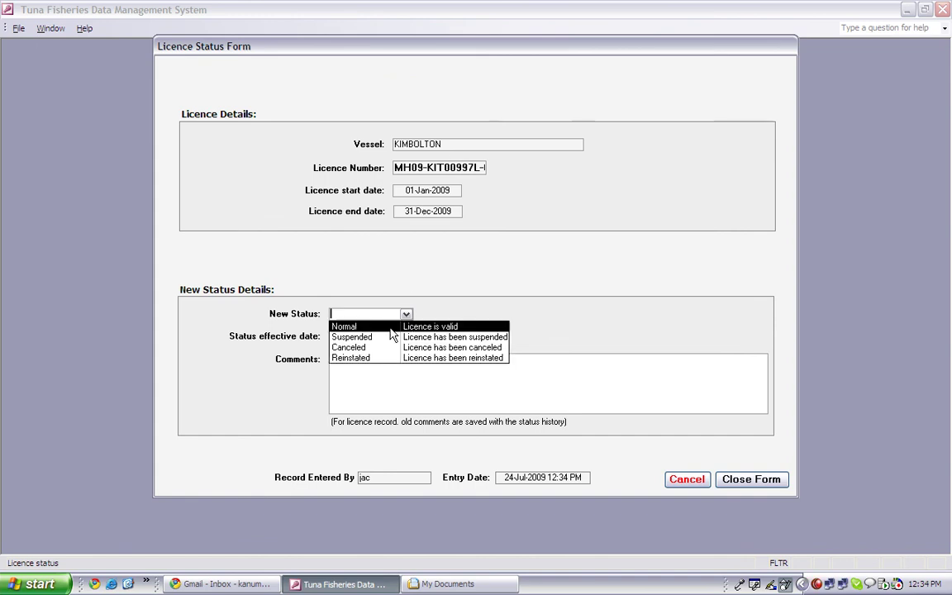
click(386, 336)
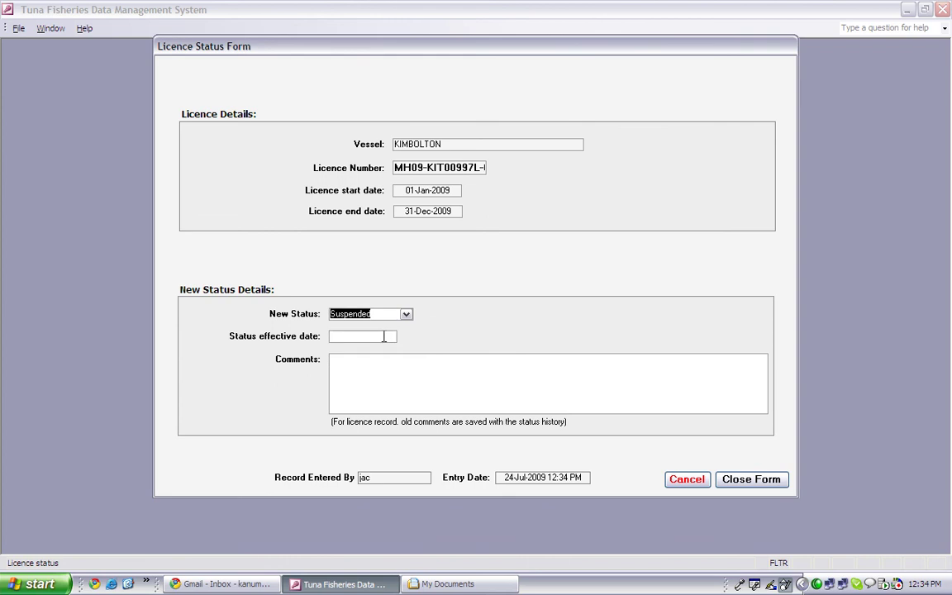
Set the status effective date to 24 Jul 2009, enter the comment "non payment", and save the status change.
click(385, 335)
text(24)
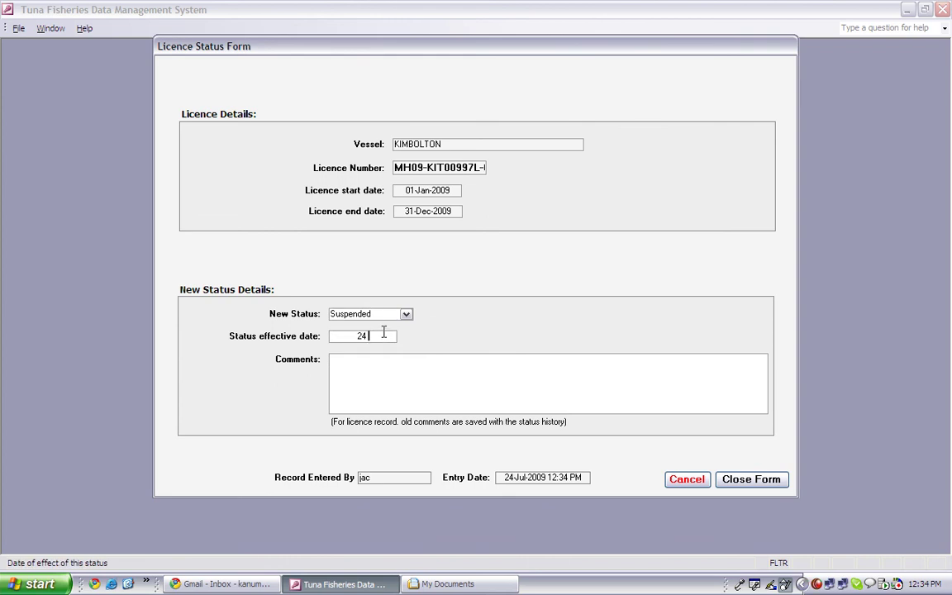
text( jul 2009)
key(Tab)
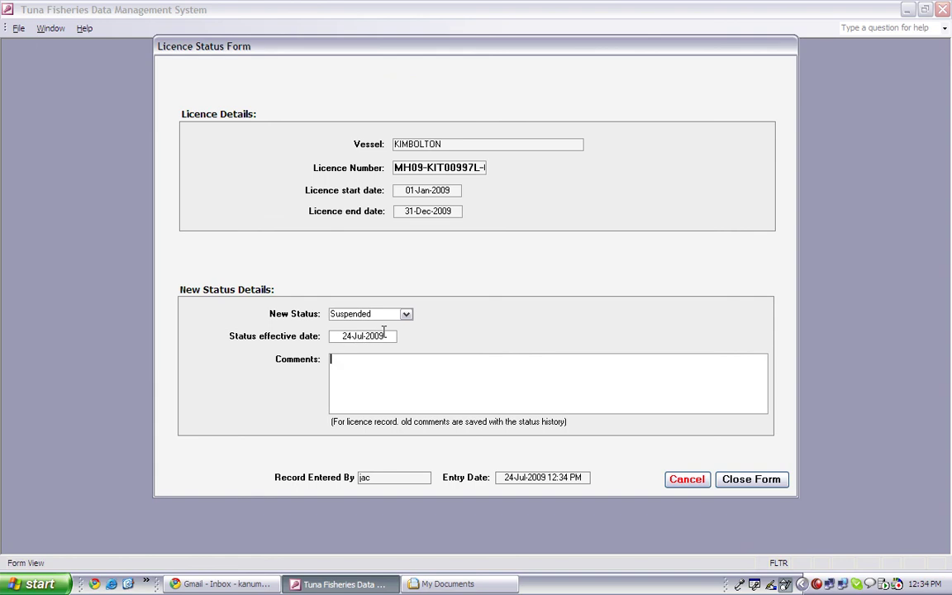
text(non payment)
click(747, 481)
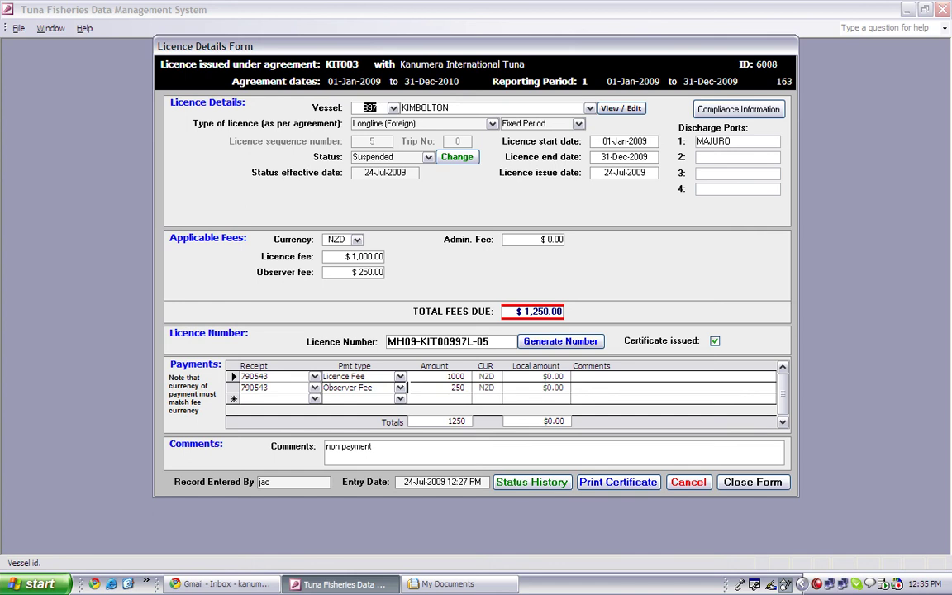
Review the licence's status history, and close both the history and the licence record.
click(535, 485)
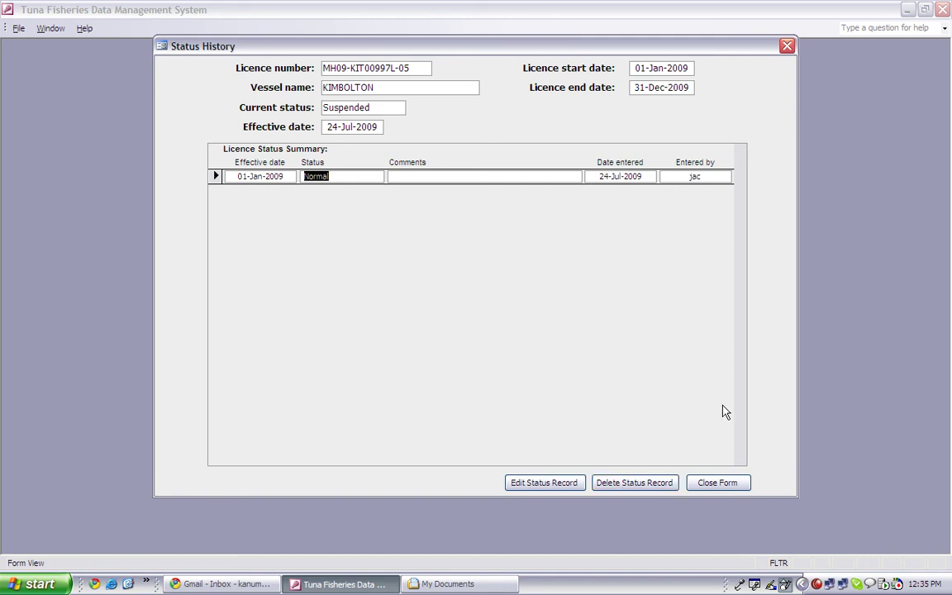
click(718, 483)
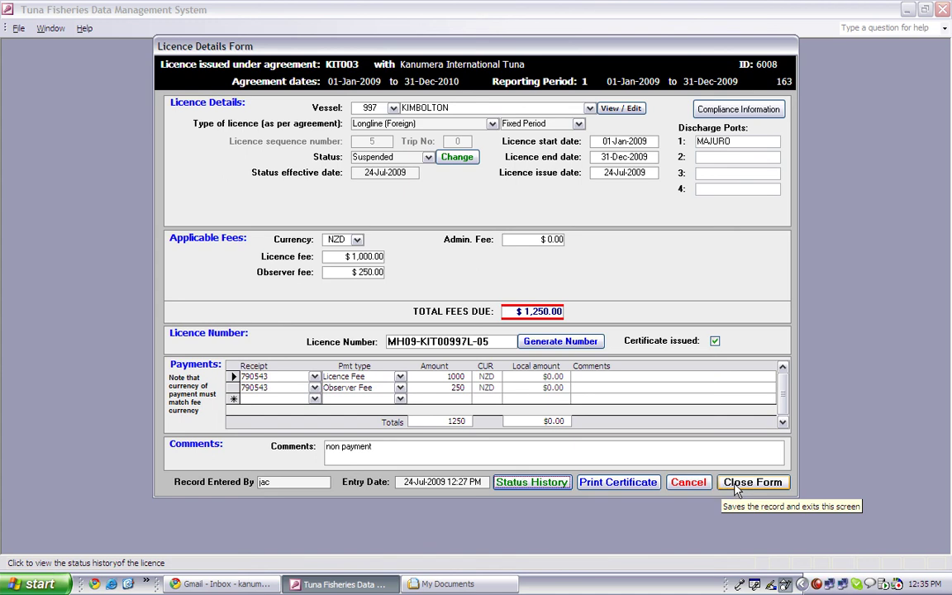
click(738, 487)
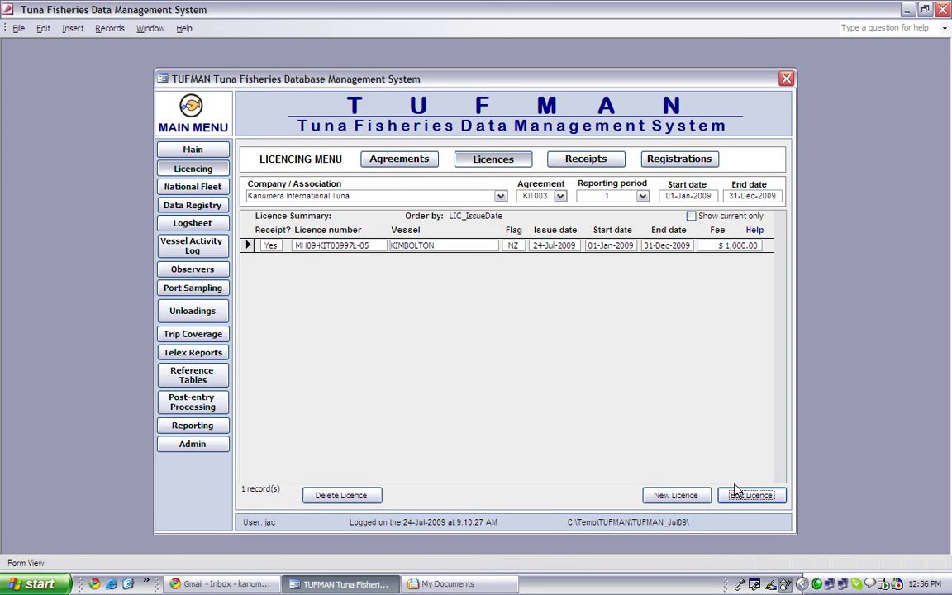